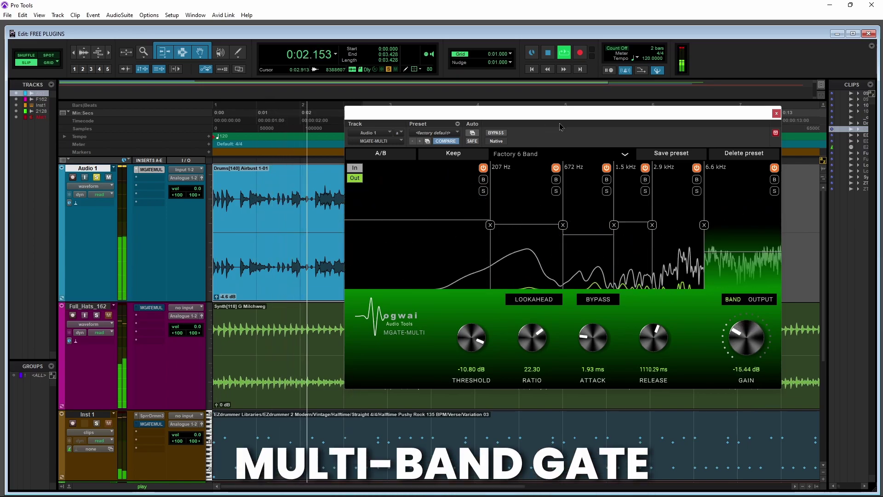
- Stop playback, move the two lowest crossovers to 174 Hz and 566 Hz, and select the 2.9–6.6 kHz band
{"action": "key", "text": "space"}
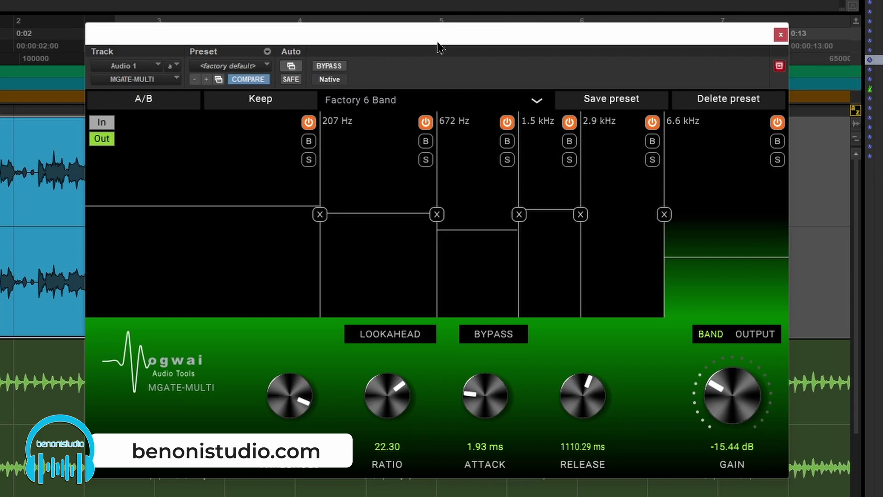
{"action": "left_click_drag", "start_coordinate": [322, 229], "coordinate": [302, 237]}
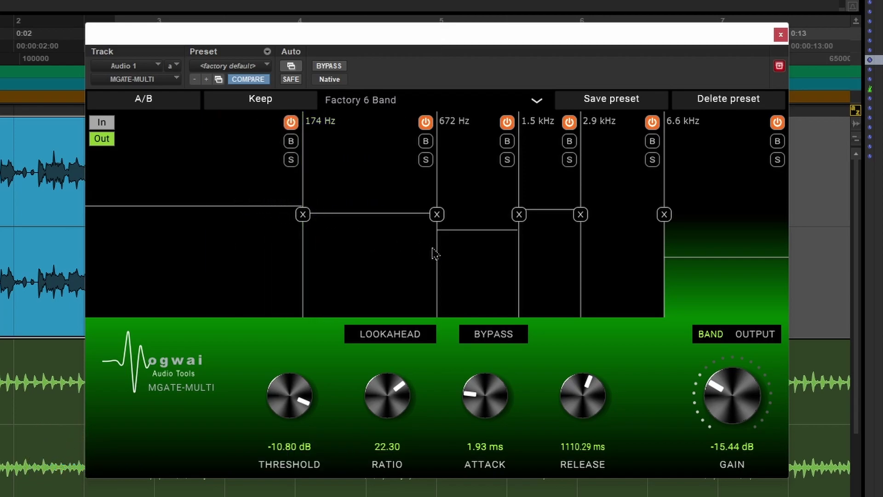
{"action": "left_click_drag", "start_coordinate": [436, 250], "coordinate": [426, 252]}
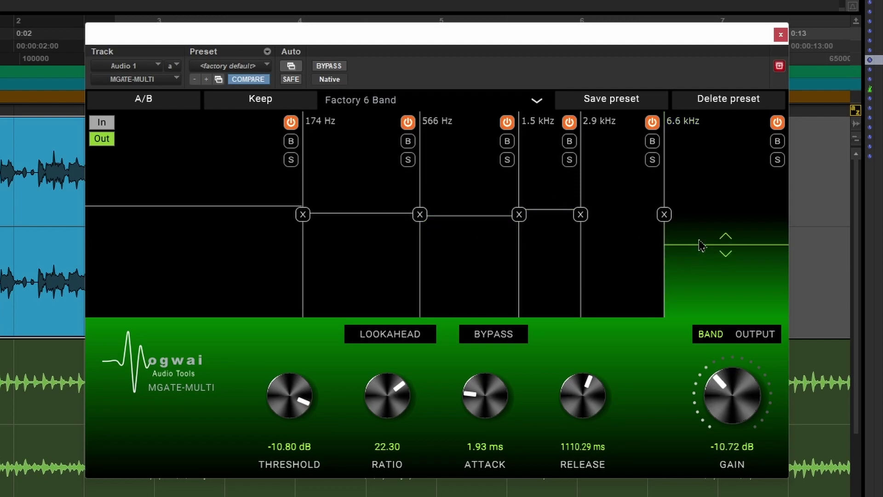
{"action": "left_click", "coordinate": [620, 285]}
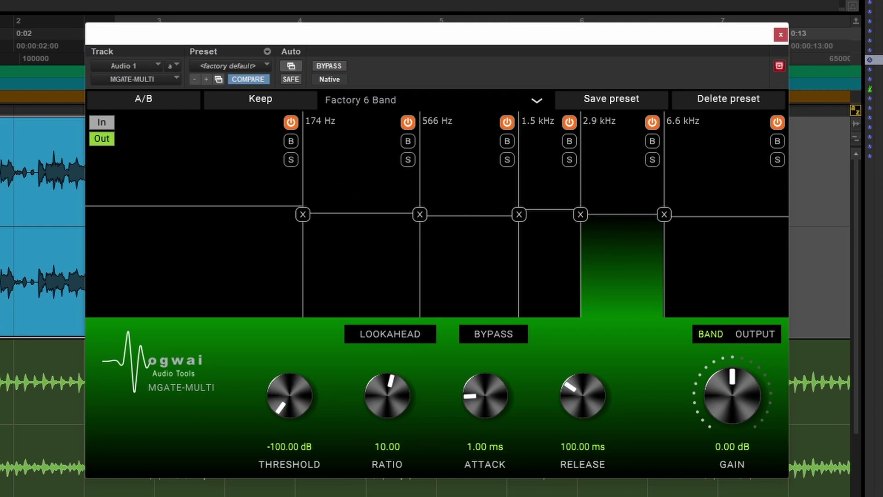
- Enable the gate's input and output spectrum displays while the drum track plays, and stop playback
{"action": "mouse_move", "coordinate": [441, 46]}
{"action": "left_mouse_down"}
{"action": "mouse_move", "coordinate": [449, 31]}
{"action": "mouse_move", "coordinate": [441, 30]}
{"action": "left_mouse_up"}
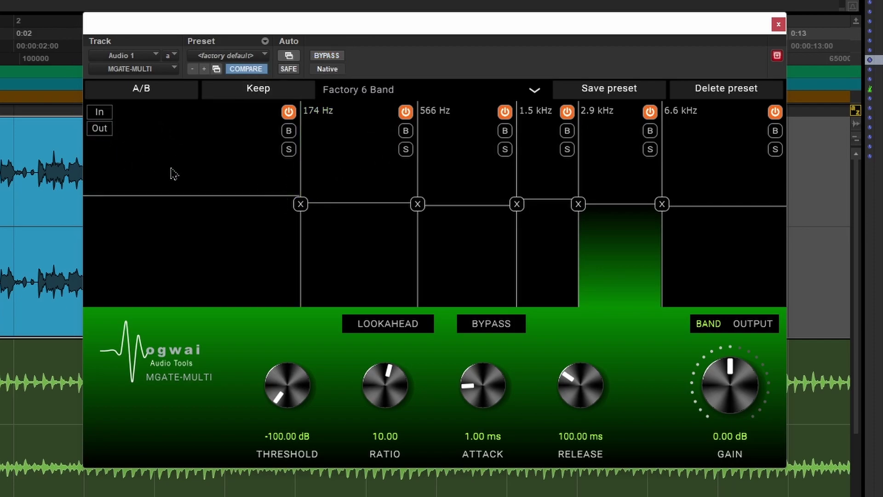
{"action": "left_click", "coordinate": [98, 115]}
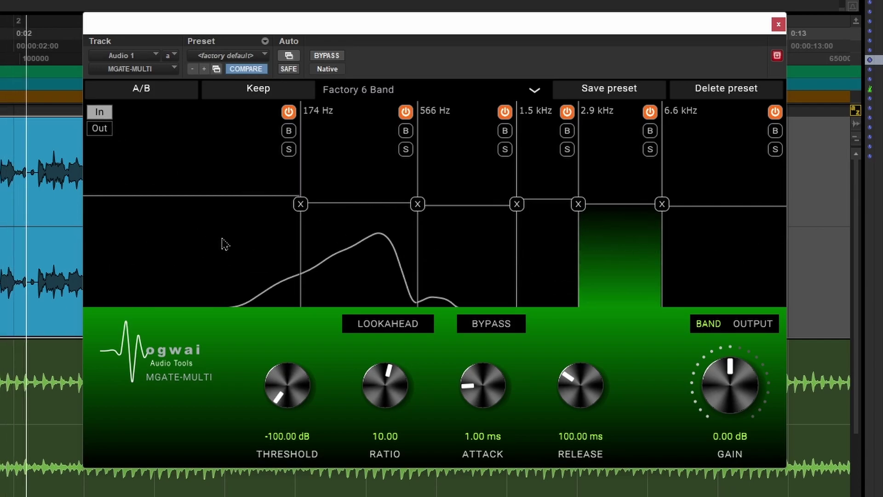
{"action": "left_click", "coordinate": [99, 129]}
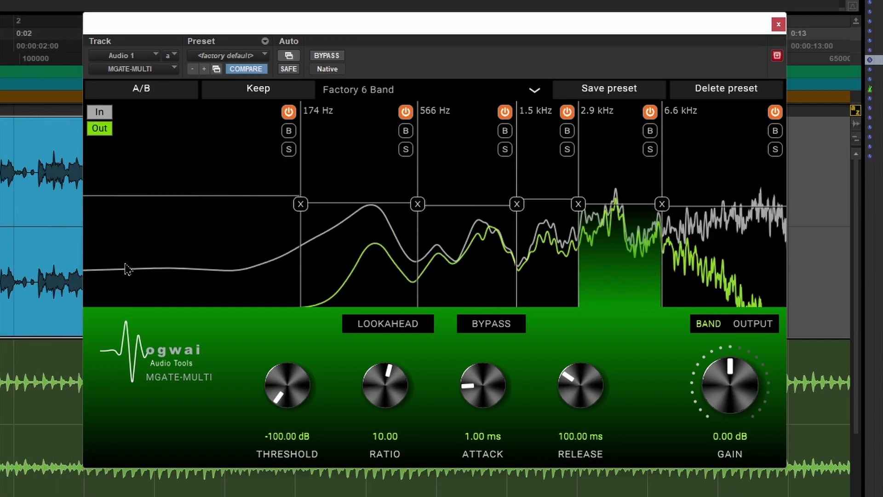
{"action": "key", "text": "space"}
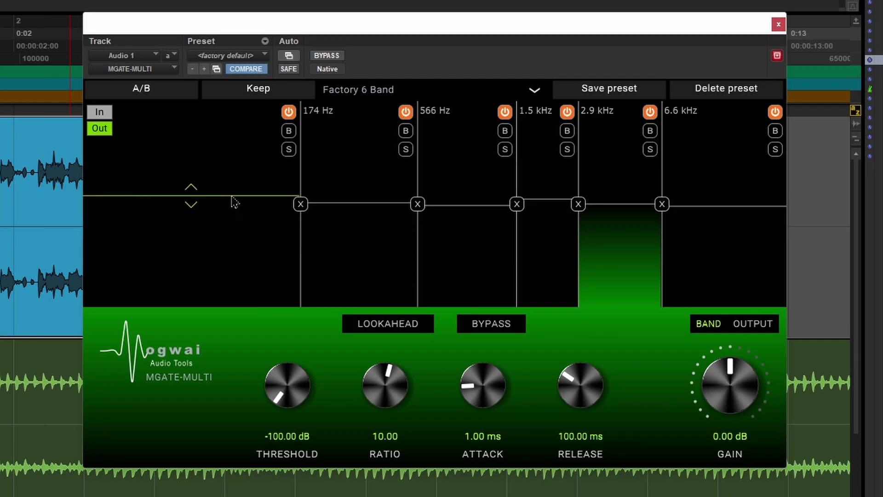
- Lower the lowest crossover to 166 Hz, remove the 566 Hz crossover and solo the merged band
{"action": "mouse_move", "coordinate": [303, 242]}
{"action": "left_mouse_down"}
{"action": "mouse_move", "coordinate": [234, 246]}
{"action": "mouse_move", "coordinate": [300, 243]}
{"action": "left_mouse_up"}
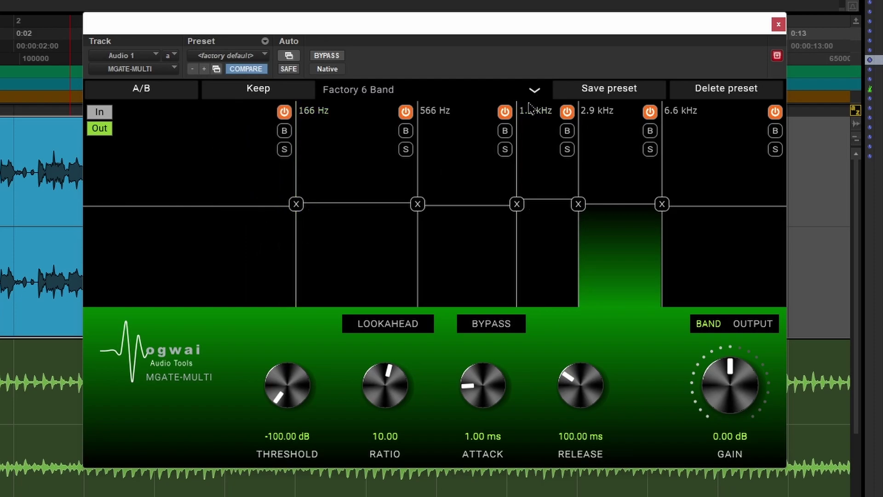
{"action": "left_click", "coordinate": [417, 204]}
{"action": "mouse_move", "coordinate": [414, 212]}
{"action": "left_mouse_down"}
{"action": "mouse_move", "coordinate": [414, 232]}
{"action": "mouse_move", "coordinate": [415, 214]}
{"action": "left_mouse_up"}
{"action": "left_click", "coordinate": [505, 131]}
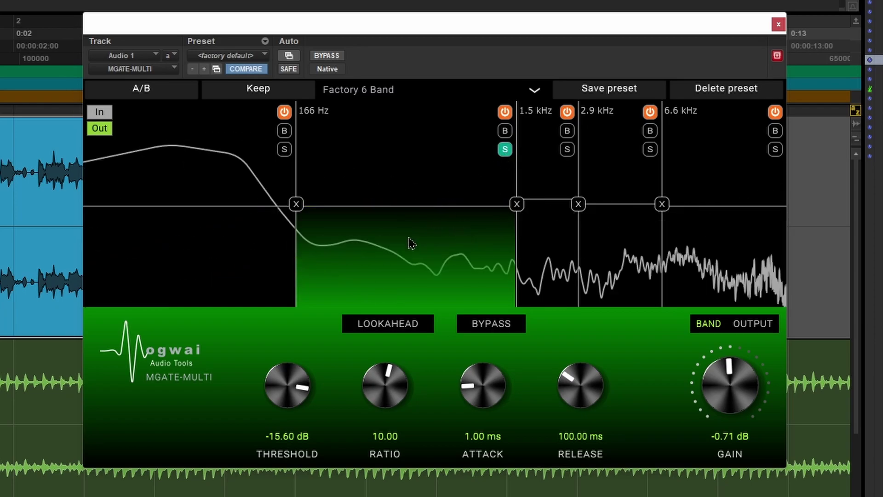
- Move the lowest crossover to 186 Hz, set the soloed band's threshold to -16 dB and unsolo it
{"action": "mouse_move", "coordinate": [298, 252]}
{"action": "left_mouse_down"}
{"action": "mouse_move", "coordinate": [345, 256]}
{"action": "mouse_move", "coordinate": [307, 256]}
{"action": "left_mouse_up"}
{"action": "left_click_drag", "start_coordinate": [271, 423], "coordinate": [288, 272]}
{"action": "scroll", "coordinate": [287, 386], "scroll_direction": "up", "scroll_amount": 12}
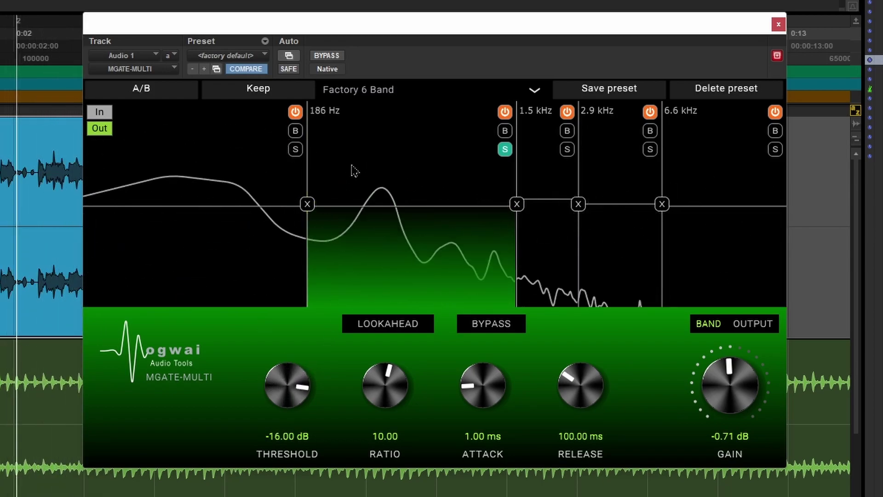
{"action": "left_click", "coordinate": [504, 149]}
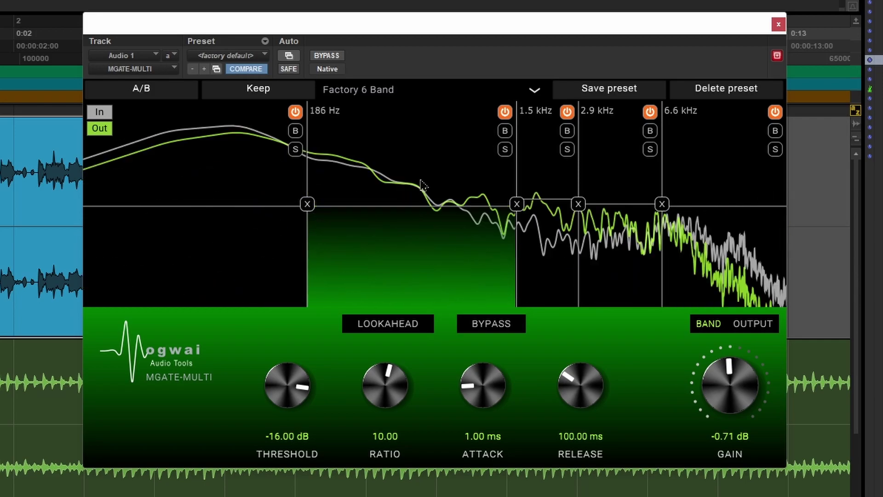
- Solo the 186 Hz–1.5 kHz band and set its threshold to -78.80 dB and gain to 4.37 dB
{"action": "scroll", "coordinate": [287, 386], "scroll_direction": "down", "scroll_amount": 20}
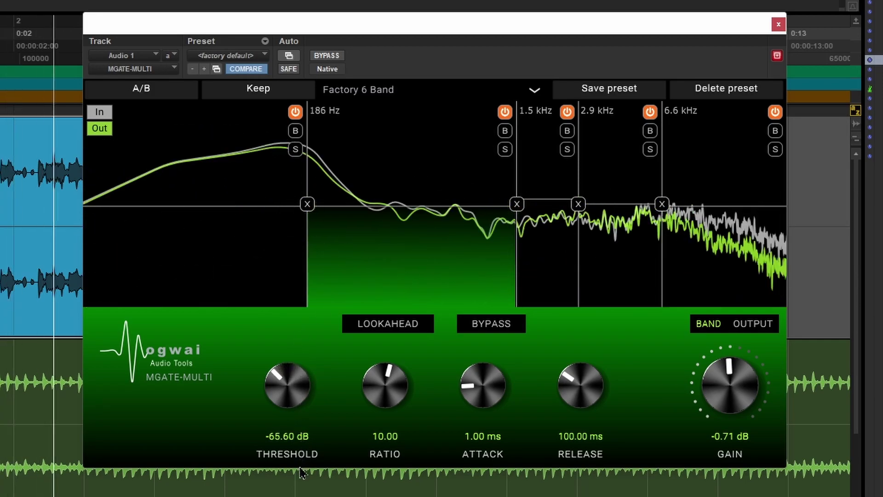
{"action": "left_click", "coordinate": [505, 149]}
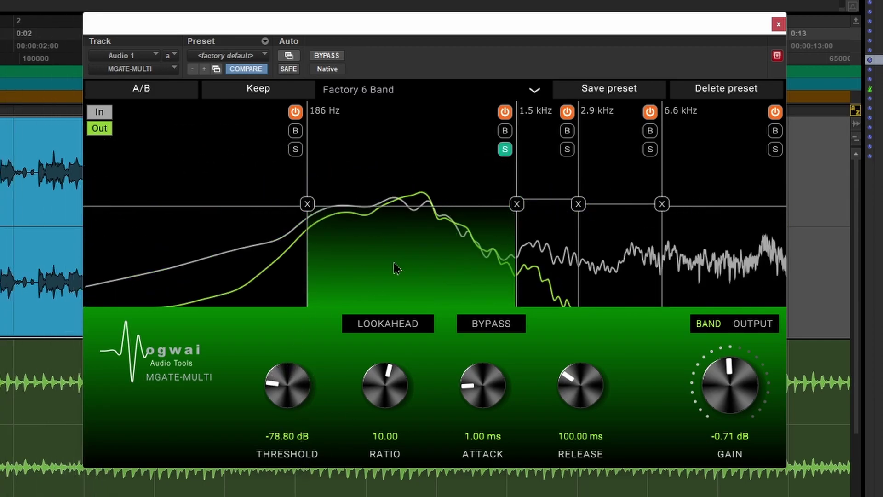
{"action": "left_click_drag", "start_coordinate": [730, 385], "coordinate": [661, 348]}
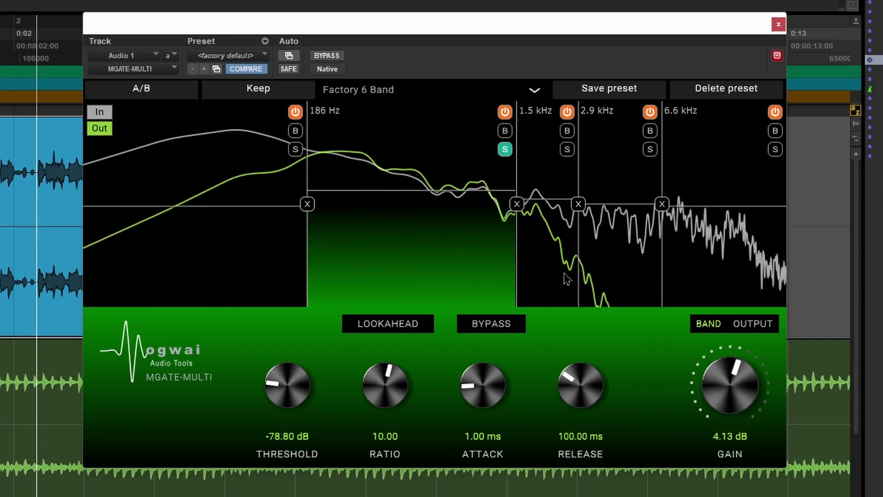
{"action": "mouse_move", "coordinate": [730, 385]}
{"action": "left_mouse_down"}
{"action": "mouse_move", "coordinate": [731, 400]}
{"action": "mouse_move", "coordinate": [732, 385]}
{"action": "left_mouse_up"}
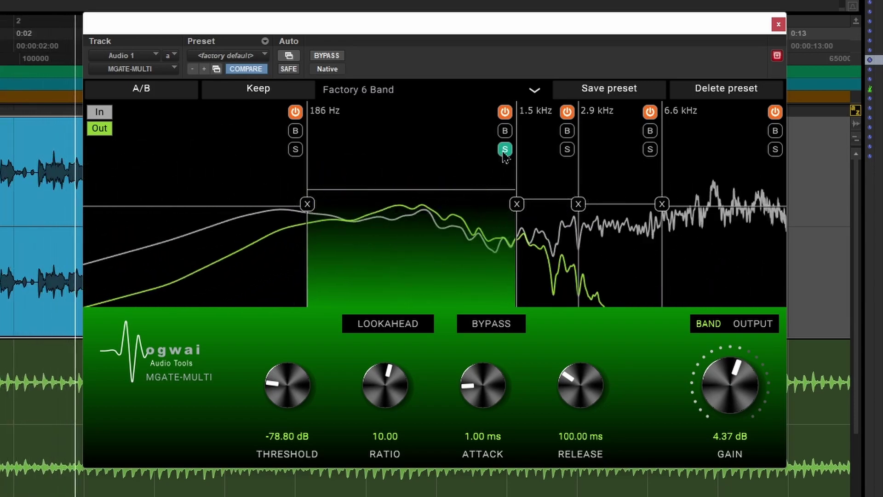
- Unsolo the low-mid band, pull down the gain of the band above 1.5 kHz and move its upper crossover to 4.0 kHz
{"action": "left_click", "coordinate": [562, 200]}
{"action": "left_click_drag", "start_coordinate": [578, 199], "coordinate": [564, 272]}
{"action": "left_click_drag", "start_coordinate": [290, 392], "coordinate": [334, 149]}
{"action": "left_click_drag", "start_coordinate": [562, 258], "coordinate": [577, 286]}
- Cut the gain of the band above 4.0 kHz to -24 dB and move its upper crossover to 7.4 kHz
{"action": "left_click", "coordinate": [634, 172]}
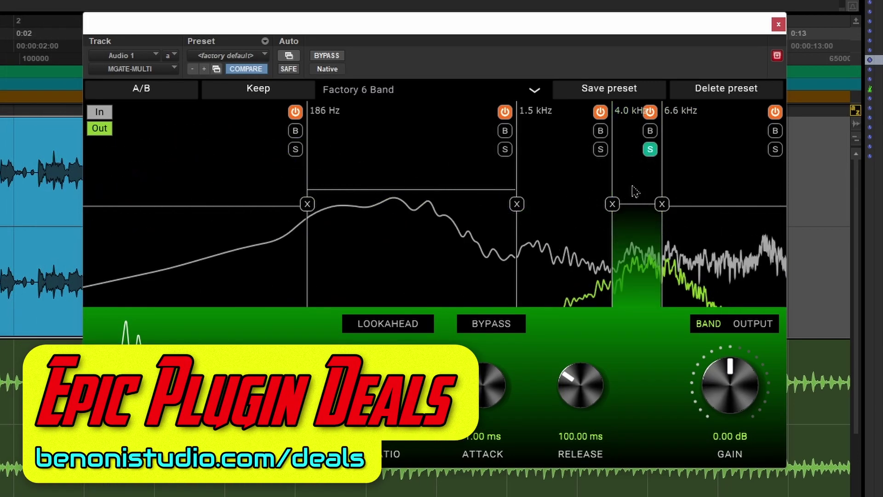
{"action": "left_click_drag", "start_coordinate": [641, 214], "coordinate": [637, 306]}
{"action": "left_click_drag", "start_coordinate": [662, 204], "coordinate": [683, 225]}
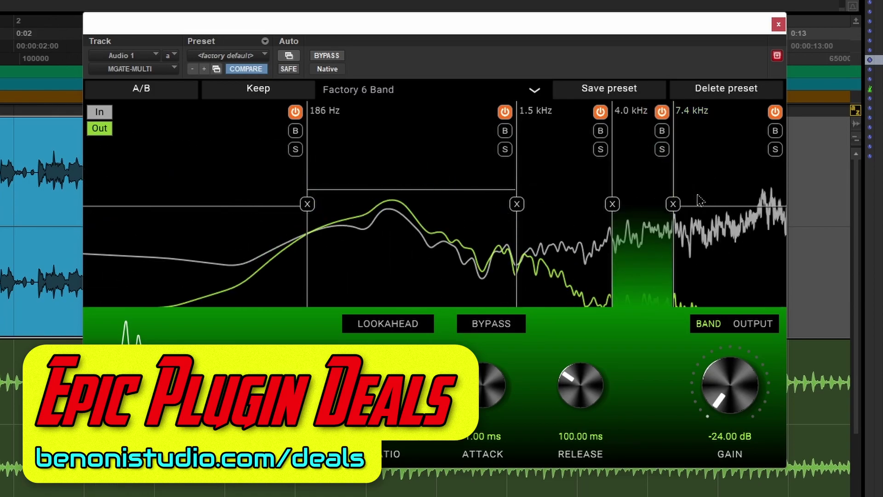
- Set the band above 7.4 kHz to 4.71 dB gain, -56 dB threshold and 6.30 ratio, and unsolo it
{"action": "left_click", "coordinate": [729, 203]}
{"action": "mouse_move", "coordinate": [729, 203]}
{"action": "left_mouse_down"}
{"action": "mouse_move", "coordinate": [732, 212]}
{"action": "mouse_move", "coordinate": [731, 195]}
{"action": "left_mouse_up"}
{"action": "left_click_drag", "start_coordinate": [287, 387], "coordinate": [288, 483]}
{"action": "left_click_drag", "start_coordinate": [385, 386], "coordinate": [382, 441]}
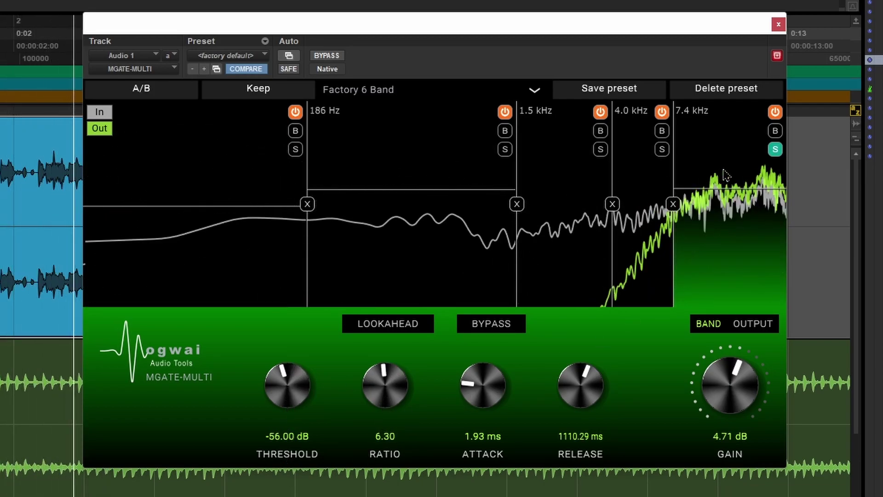
{"action": "left_click", "coordinate": [775, 149]}
- Slightly lower the gains of the 186 Hz–1.5 kHz band and the band above 7.4 kHz
{"action": "left_click_drag", "start_coordinate": [429, 31], "coordinate": [413, 30]}
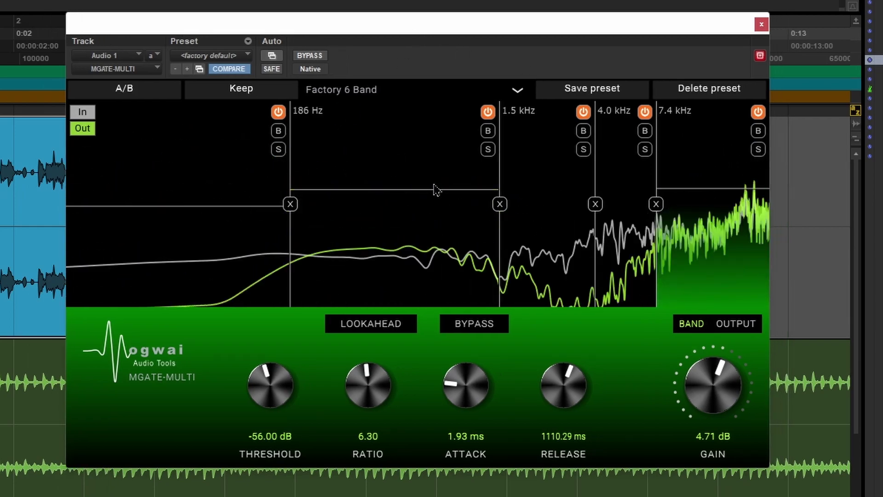
{"action": "left_click_drag", "start_coordinate": [394, 189], "coordinate": [394, 195]}
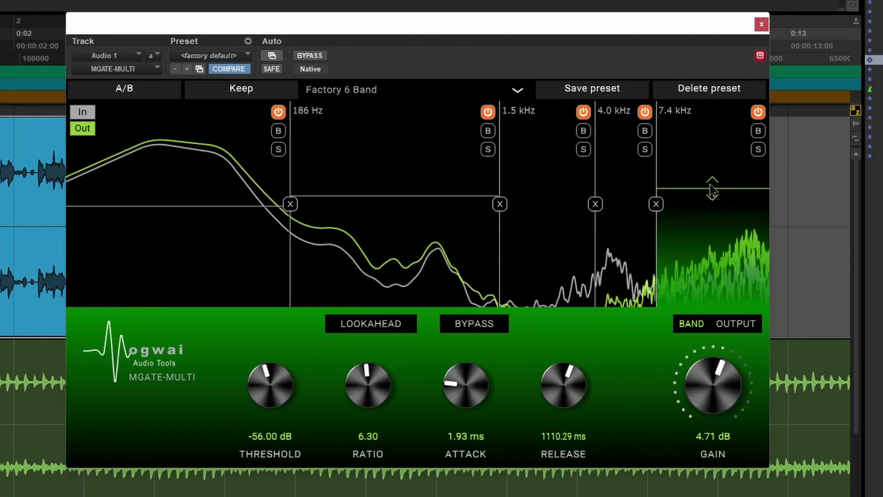
{"action": "left_click_drag", "start_coordinate": [711, 189], "coordinate": [712, 202]}
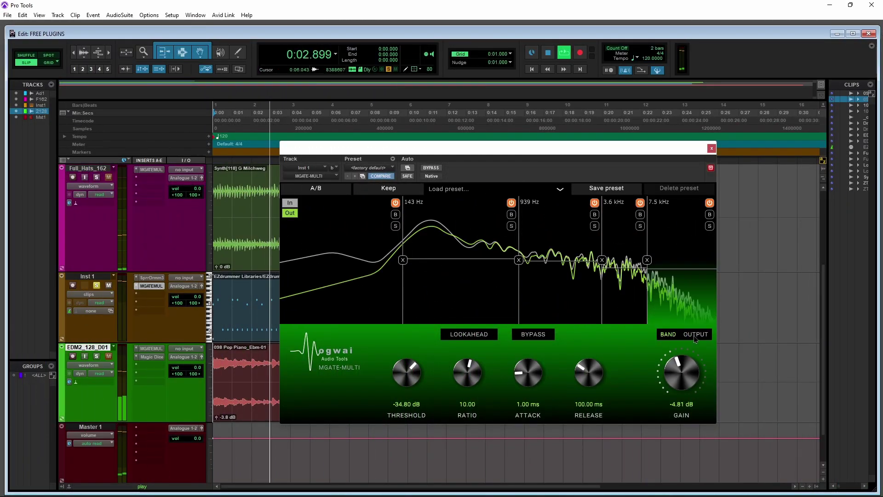
- On the Inst 1 gate, set the output dry/wet to 100% and gain to 1.5 dB, and return to the band controls
{"action": "left_click", "coordinate": [696, 335]}
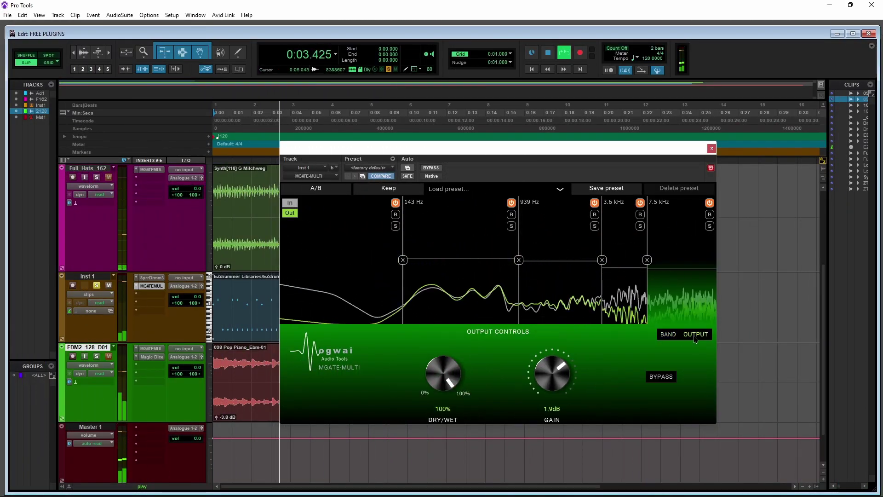
{"action": "mouse_move", "coordinate": [440, 379]}
{"action": "left_mouse_down"}
{"action": "mouse_move", "coordinate": [440, 407]}
{"action": "mouse_move", "coordinate": [441, 368]}
{"action": "left_mouse_up"}
{"action": "left_click_drag", "start_coordinate": [558, 375], "coordinate": [564, 392]}
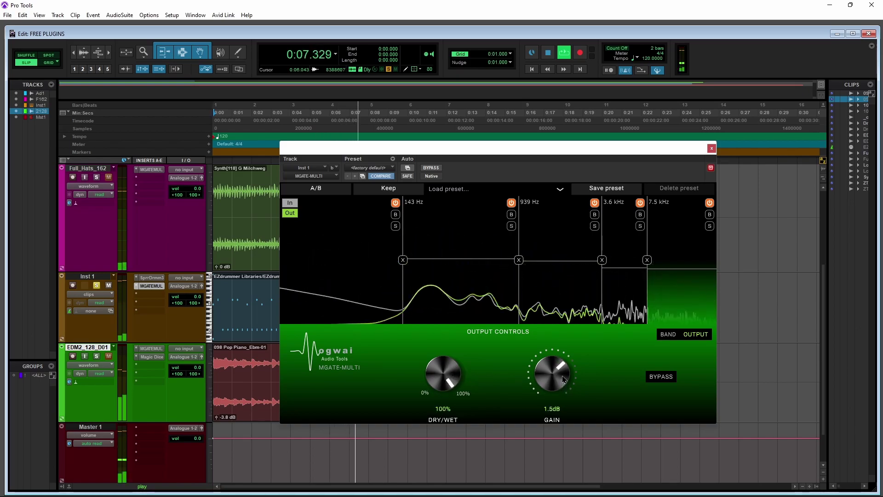
{"action": "left_click", "coordinate": [668, 335]}
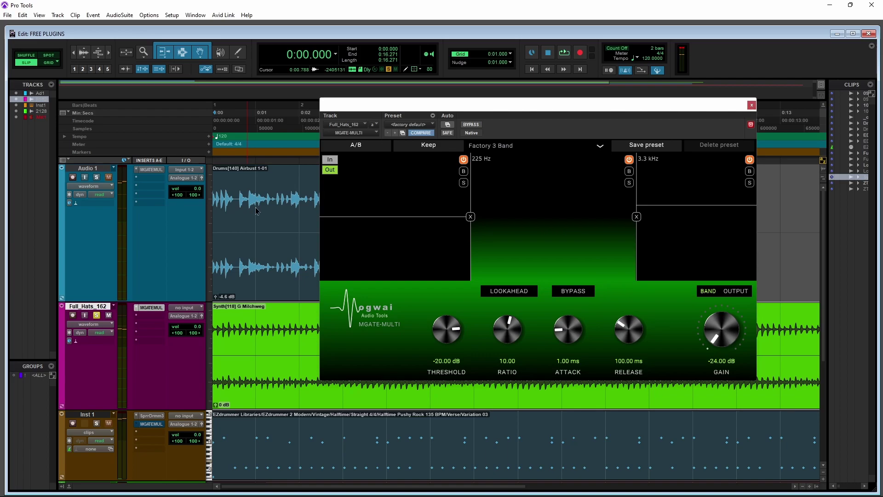
- Close the gate window on Full_Hats_162, select the EZdrummer clip on Inst 1 and play the soloed track
{"action": "left_click", "coordinate": [151, 308]}
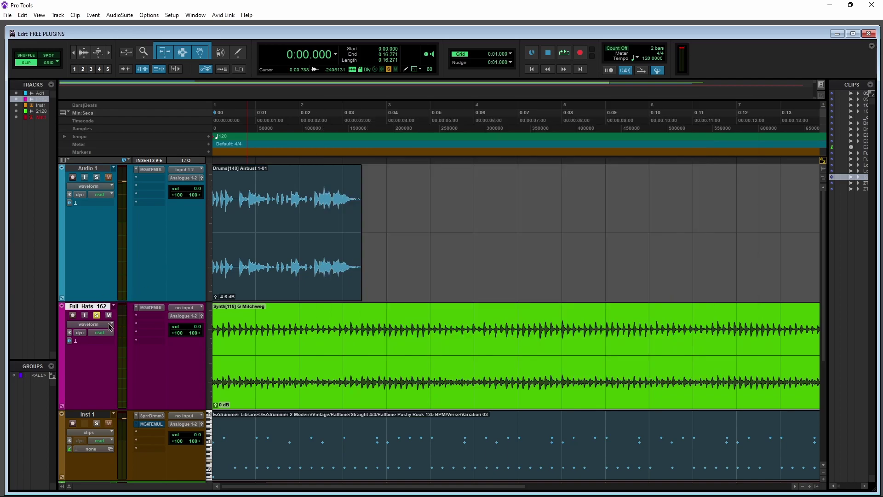
{"action": "scroll", "coordinate": [294, 275], "scroll_direction": "down", "scroll_amount": 3}
{"action": "left_click", "coordinate": [277, 332]}
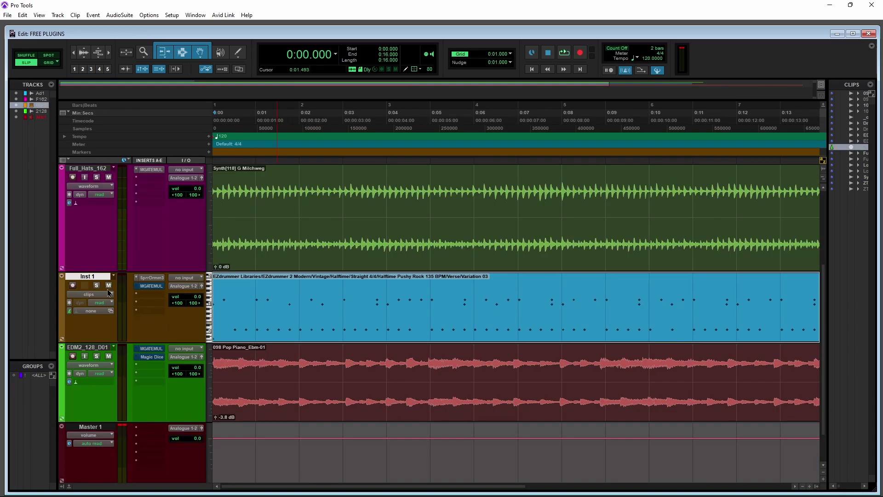
{"action": "key", "text": "space"}
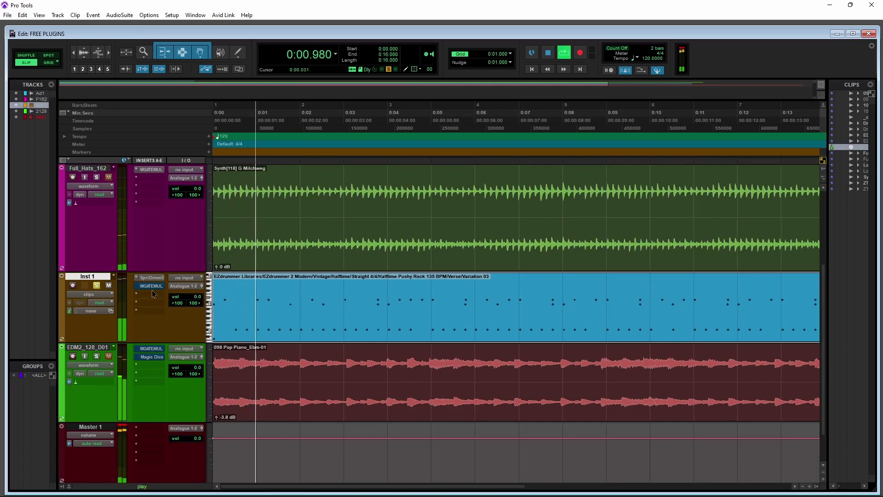
- Open the MGATE-MULTI insert on Inst 1 and play the drums to hear the gate's effect
{"action": "left_click", "coordinate": [152, 287]}
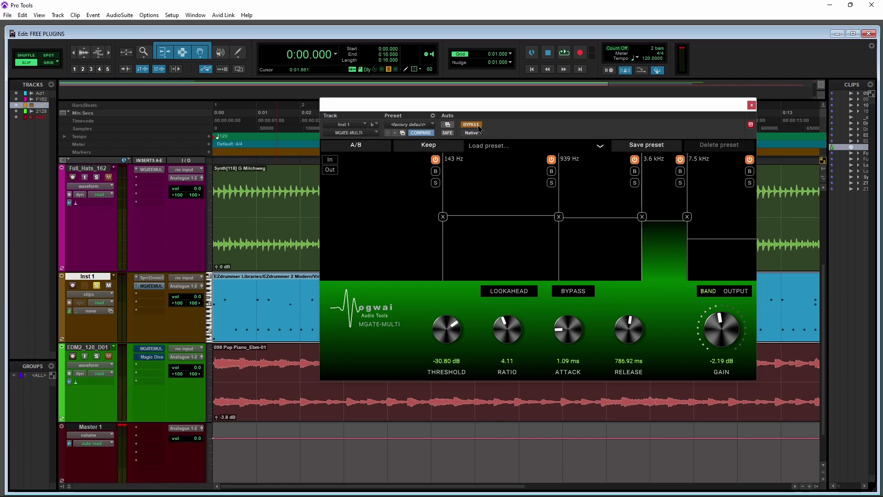
{"action": "left_click_drag", "start_coordinate": [569, 111], "coordinate": [544, 113]}
{"action": "key", "text": "space"}
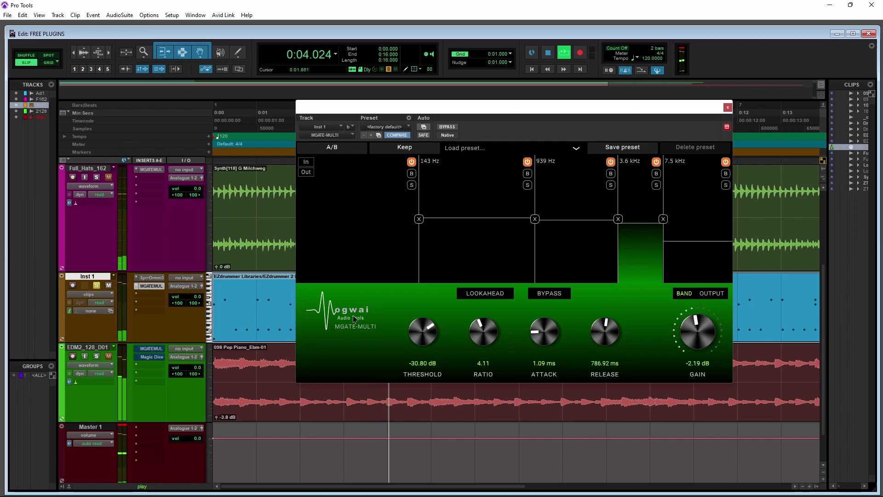
{"action": "key", "text": "space"}
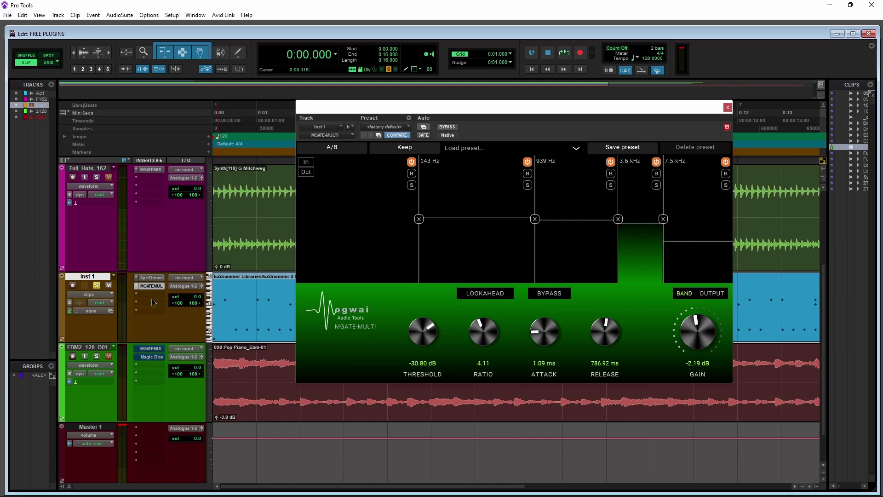
- Show the gate's output spectrum during playback and turn the plugin bypass off to compare the sound
{"action": "left_click_drag", "start_coordinate": [489, 114], "coordinate": [481, 112]}
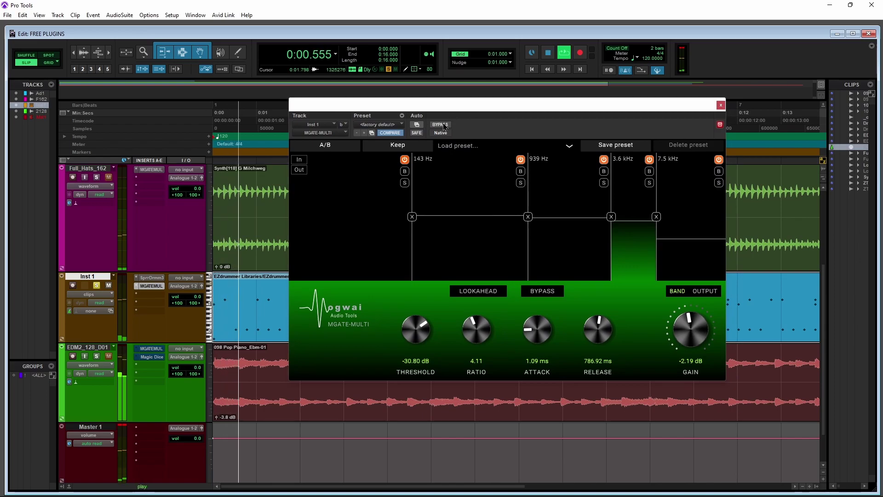
{"action": "left_click", "coordinate": [298, 170]}
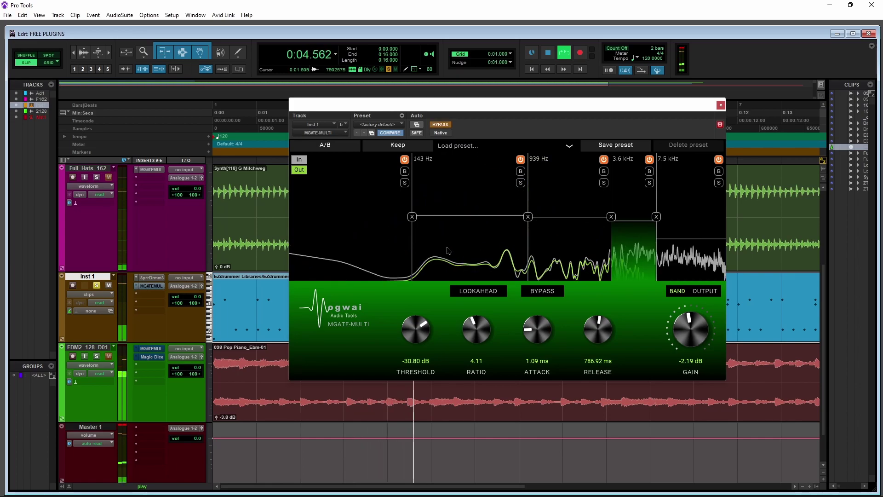
{"action": "left_click", "coordinate": [440, 127]}
- Set the band below 143 Hz to -97.20 dB threshold and -24 dB gain
{"action": "left_click", "coordinate": [406, 261]}
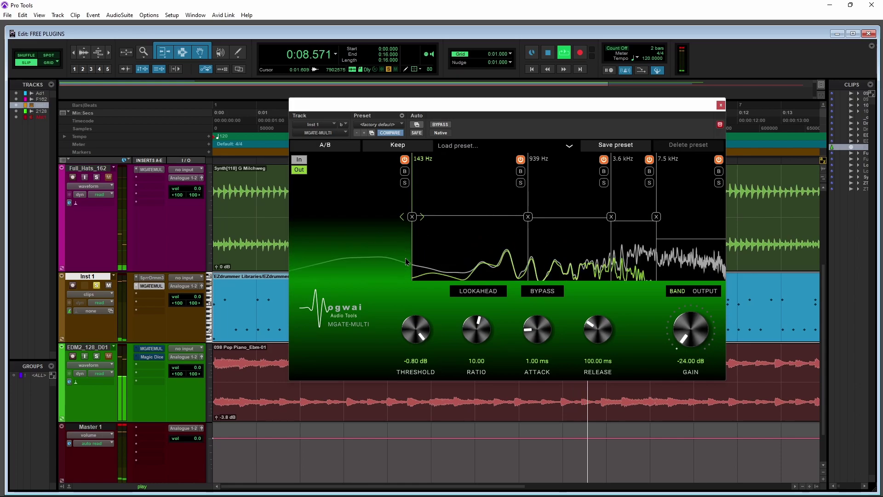
{"action": "left_click_drag", "start_coordinate": [690, 330], "coordinate": [692, 308]}
{"action": "left_click_drag", "start_coordinate": [684, 267], "coordinate": [316, 214]}
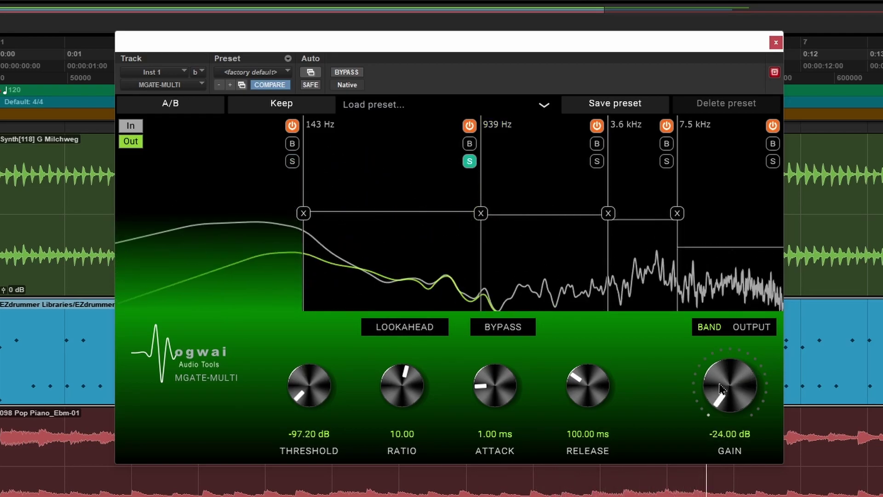
- Audition the 939 Hz–3.6 kHz band, and solo the 3.6–7.5 kHz band while setting its threshold to -25.20 dB
{"action": "left_click", "coordinate": [596, 161]}
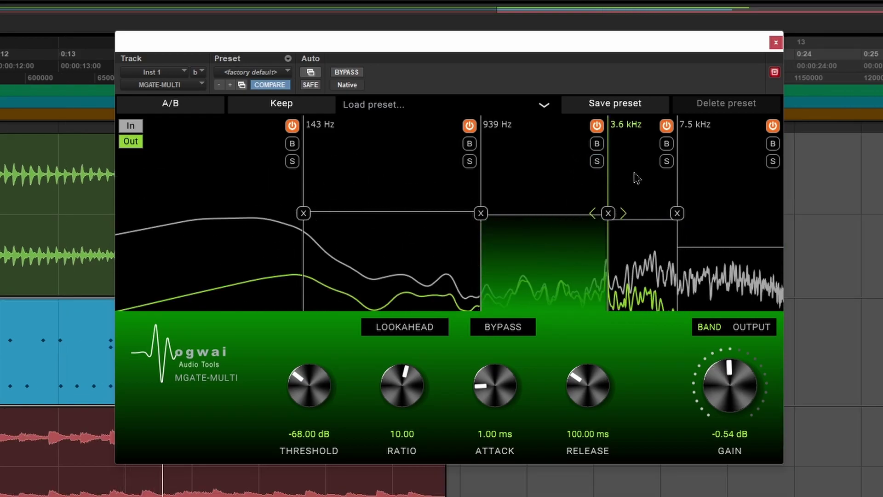
{"action": "left_click", "coordinate": [630, 212]}
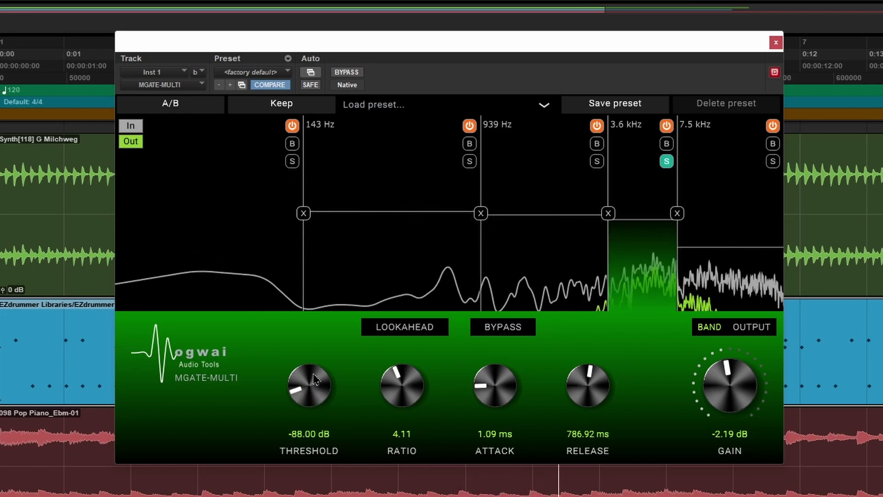
{"action": "left_click_drag", "start_coordinate": [307, 338], "coordinate": [299, 301]}
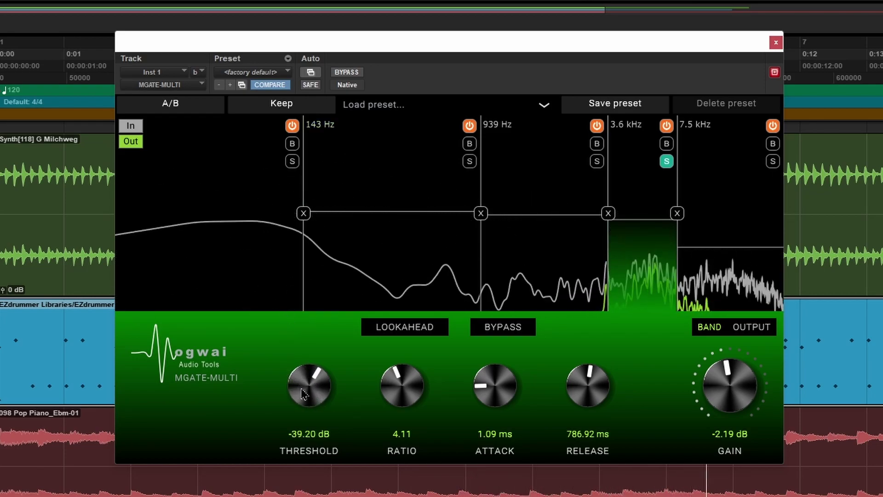
{"action": "mouse_move", "coordinate": [299, 384]}
{"action": "left_mouse_down"}
{"action": "mouse_move", "coordinate": [293, 370]}
{"action": "mouse_move", "coordinate": [302, 395]}
{"action": "left_mouse_up"}
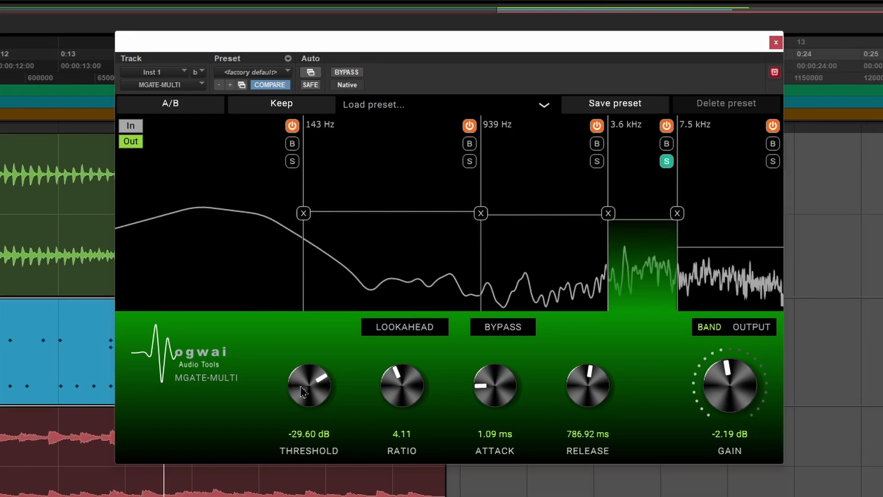
{"action": "left_click_drag", "start_coordinate": [301, 392], "coordinate": [301, 389]}
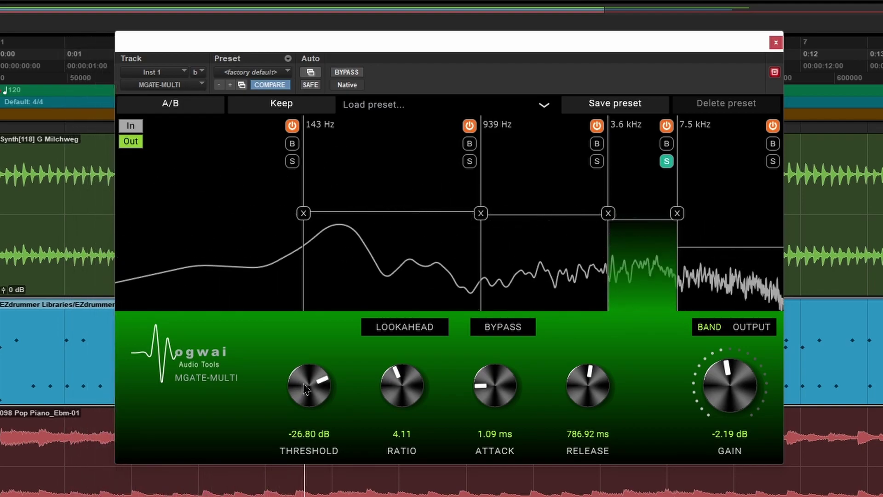
{"action": "left_click", "coordinate": [666, 162]}
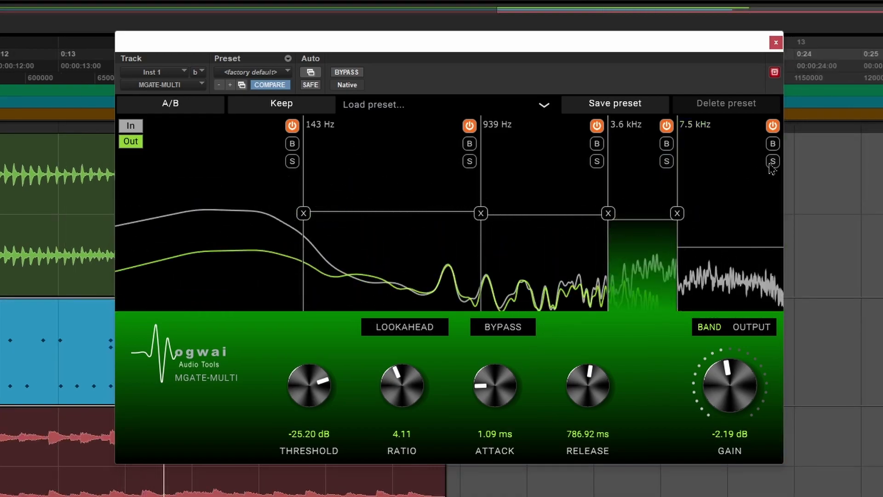
- Solo the band above 7.5 kHz, set its threshold to -32.80 dB and gain to -13.72 dB, and unsolo it
{"action": "left_click", "coordinate": [773, 161]}
{"action": "left_click_drag", "start_coordinate": [731, 386], "coordinate": [733, 396]}
{"action": "scroll", "coordinate": [745, 347], "scroll_direction": "up", "scroll_amount": 10}
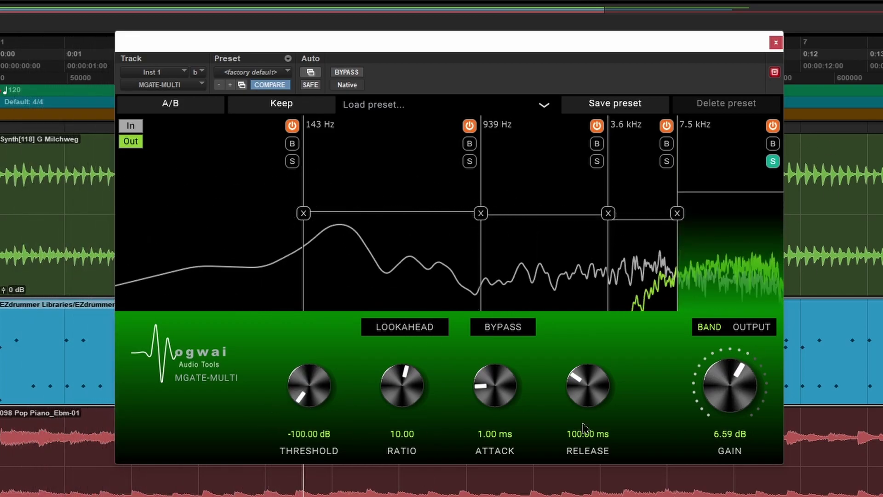
{"action": "left_click_drag", "start_coordinate": [721, 410], "coordinate": [729, 441]}
{"action": "left_click_drag", "start_coordinate": [311, 404], "coordinate": [311, 360]}
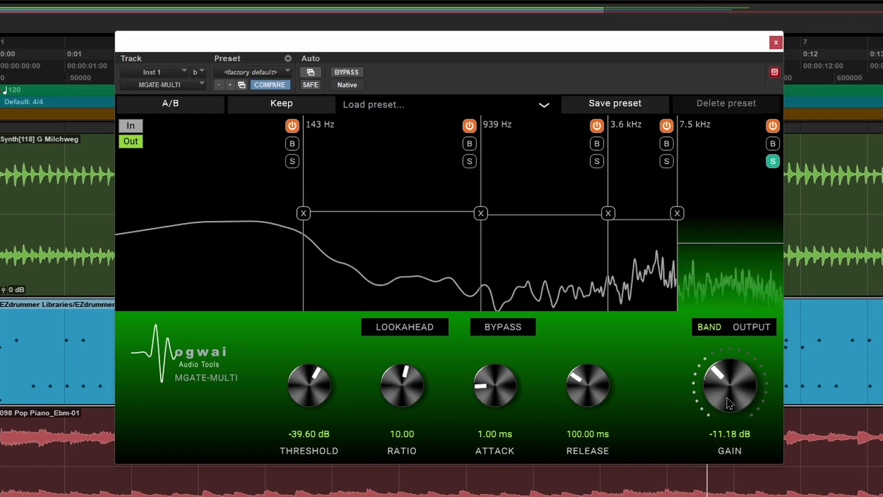
{"action": "left_click_drag", "start_coordinate": [729, 404], "coordinate": [729, 407]}
{"action": "left_click_drag", "start_coordinate": [294, 380], "coordinate": [295, 376]}
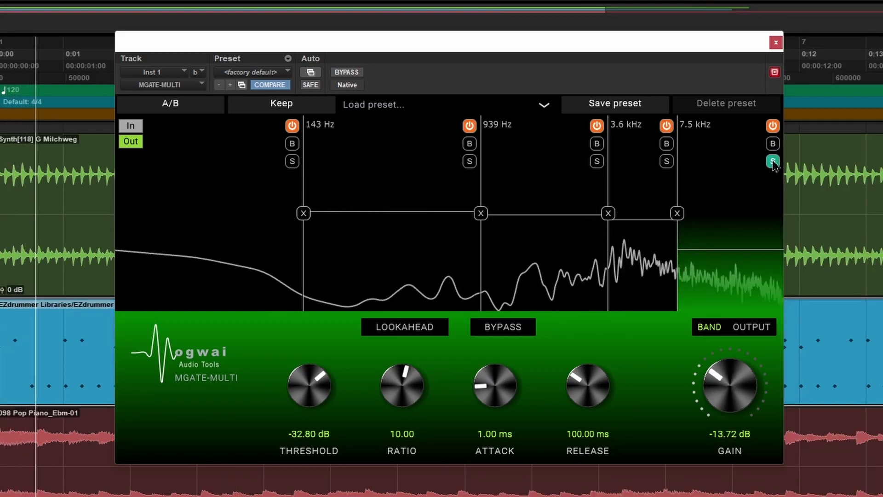
{"action": "left_click", "coordinate": [773, 161]}
- Turn the gate's insert bypass off to compare the drum sound, close its window and stop playback
{"action": "left_click_drag", "start_coordinate": [382, 46], "coordinate": [392, 46]}
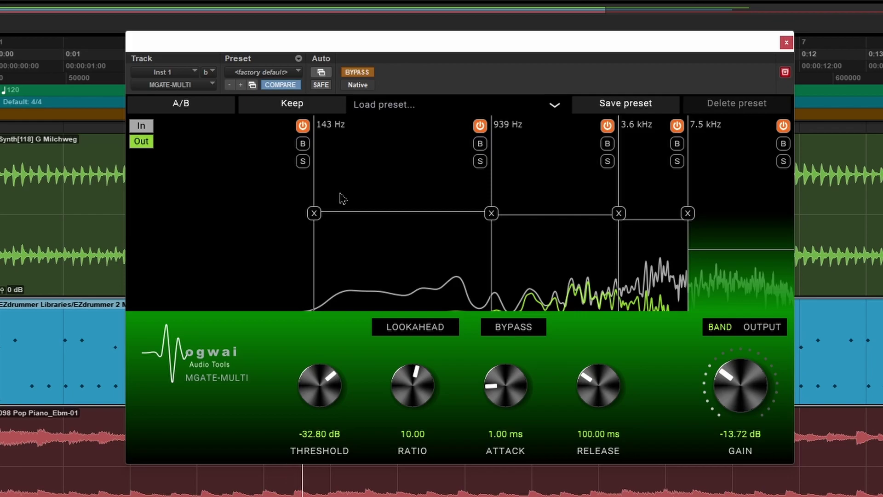
{"action": "left_click", "coordinate": [363, 73]}
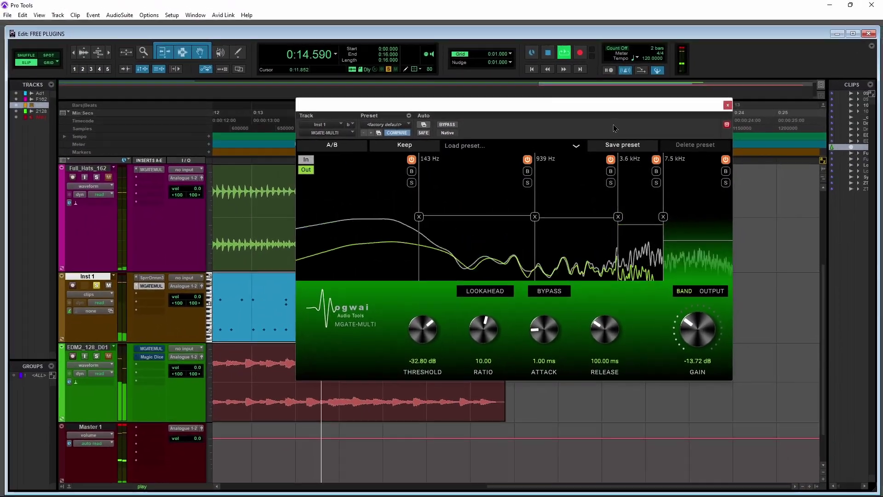
{"action": "left_click", "coordinate": [727, 105]}
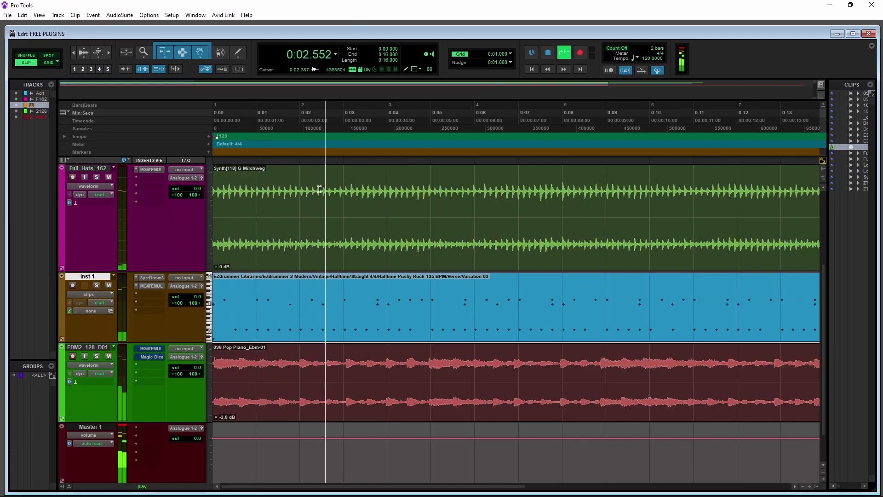
{"action": "key", "text": "space"}
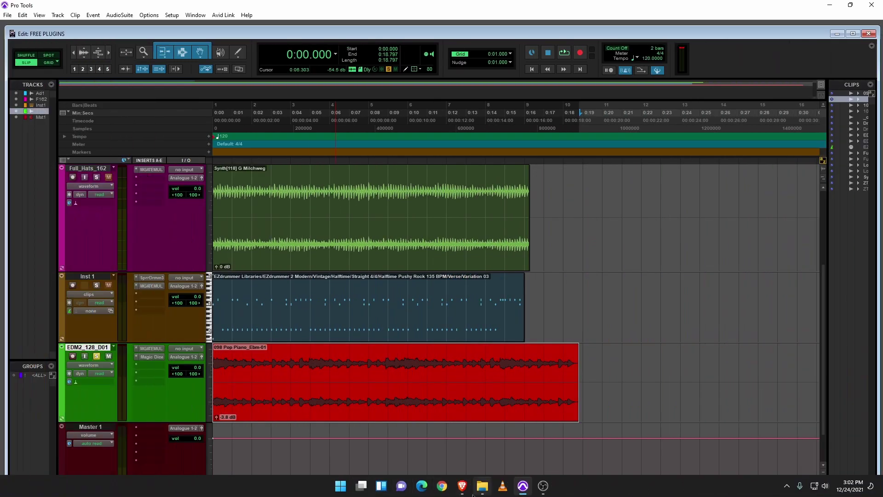
- Switch to the Brave browser and review the MGATE-MULTI product page's update notes, purchase options and sale price
{"action": "left_click", "coordinate": [462, 489]}
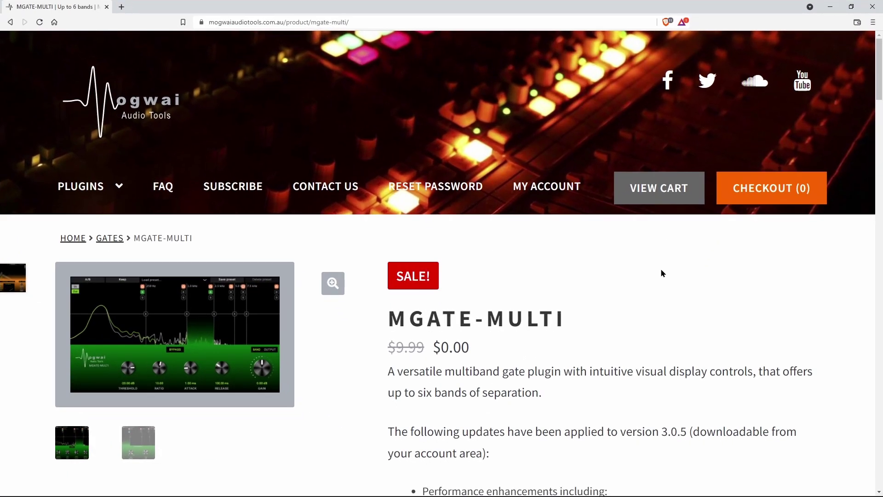
{"action": "scroll", "coordinate": [661, 273], "scroll_direction": "down", "scroll_amount": 1}
{"action": "scroll", "coordinate": [662, 273], "scroll_direction": "up", "scroll_amount": 1}
{"action": "scroll", "coordinate": [645, 275], "scroll_direction": "down", "scroll_amount": 6}
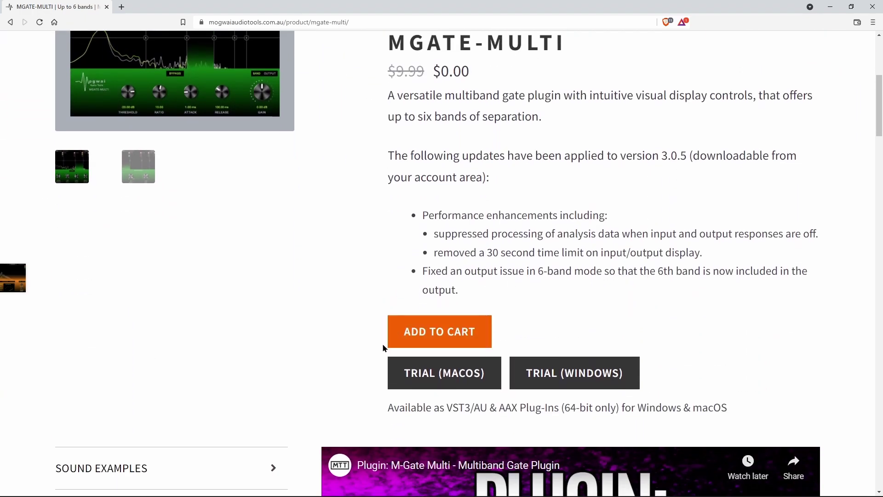
{"action": "scroll", "coordinate": [595, 250], "scroll_direction": "up", "scroll_amount": 3}
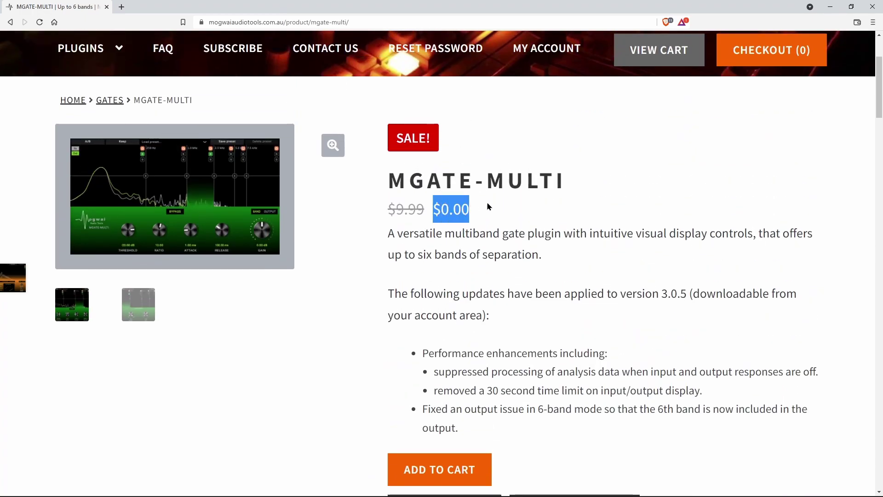
{"action": "left_click_drag", "start_coordinate": [474, 207], "coordinate": [529, 205]}
- Read the plugin's detailed description on the product page and minimize the browser to return to Pro Tools
{"action": "scroll", "coordinate": [532, 203], "scroll_direction": "down", "scroll_amount": 10}
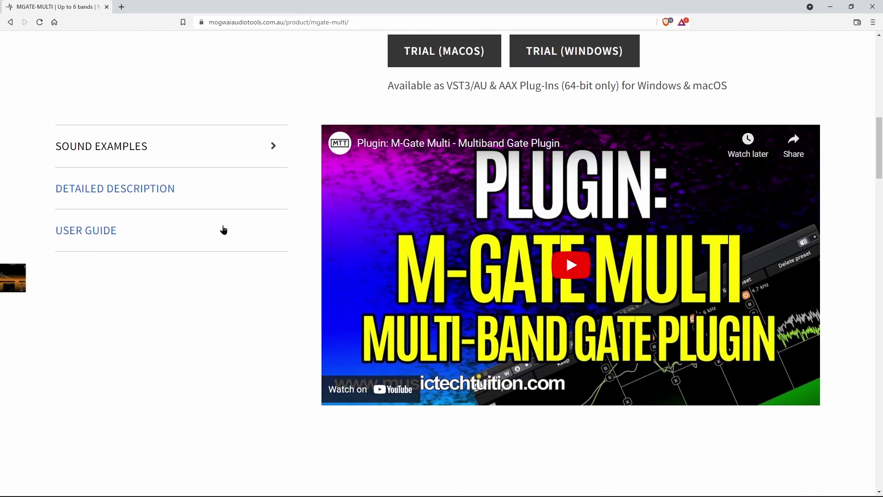
{"action": "left_click", "coordinate": [100, 197]}
{"action": "scroll", "coordinate": [574, 282], "scroll_direction": "down", "scroll_amount": 3}
{"action": "scroll", "coordinate": [322, 258], "scroll_direction": "up", "scroll_amount": 3}
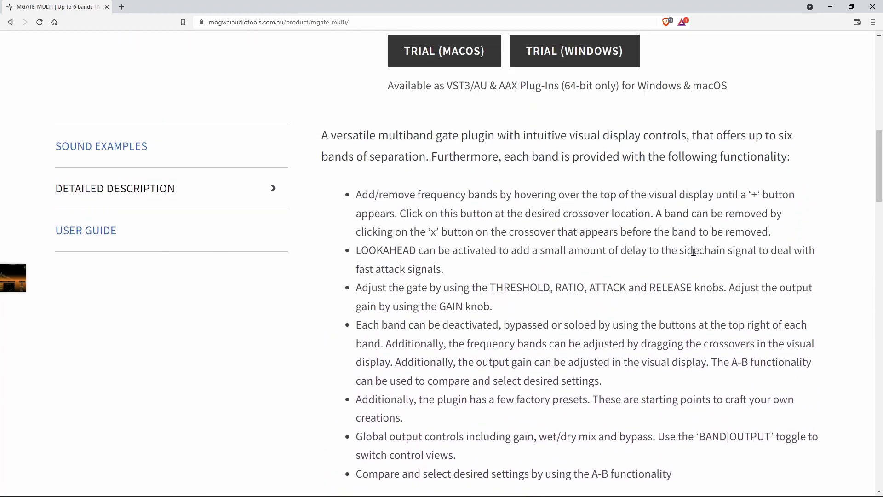
{"action": "scroll", "coordinate": [693, 252], "scroll_direction": "up", "scroll_amount": 13}
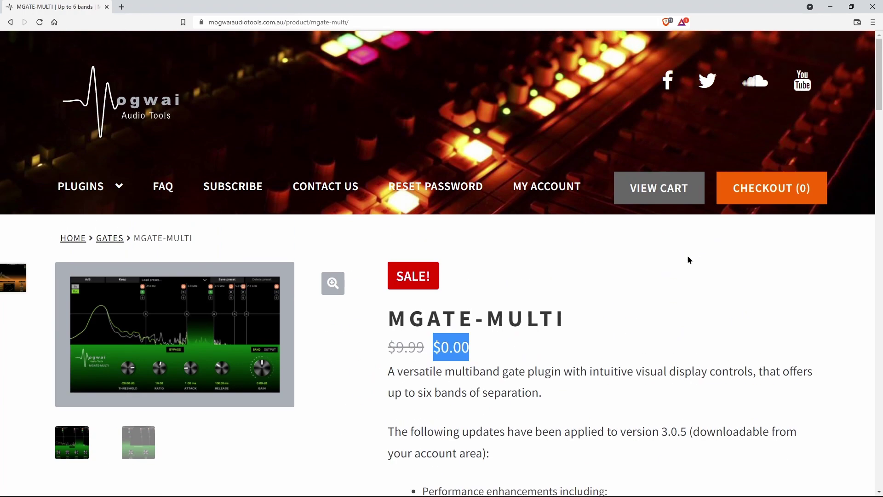
{"action": "left_click", "coordinate": [829, 7]}
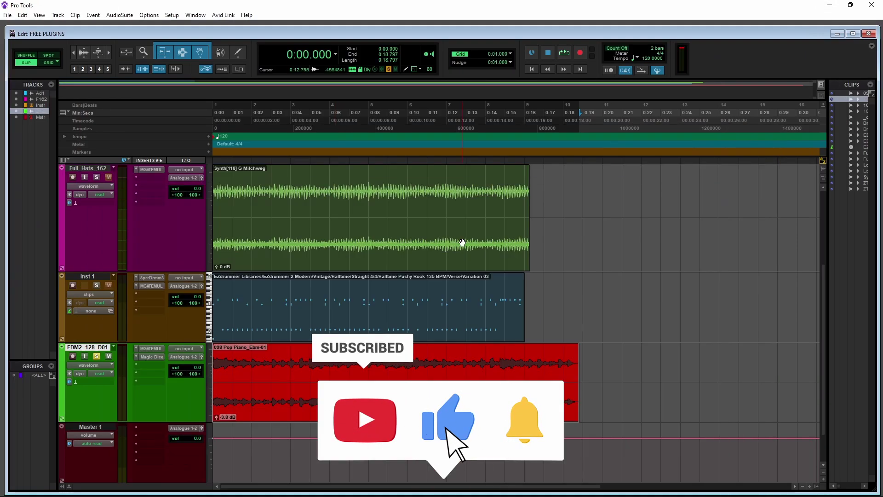